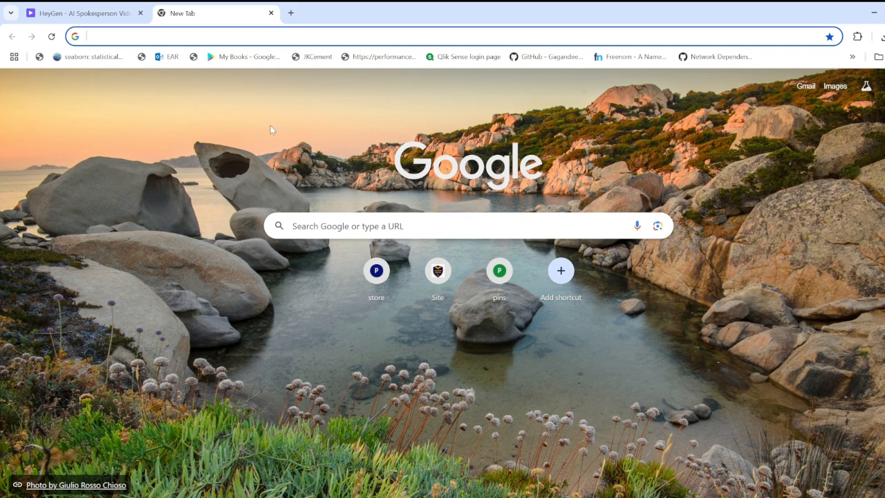
Find HeyGen through a Google search for "heygen ai" and bring up its app home page
{"action": "left_click", "coordinate": [325, 233]}
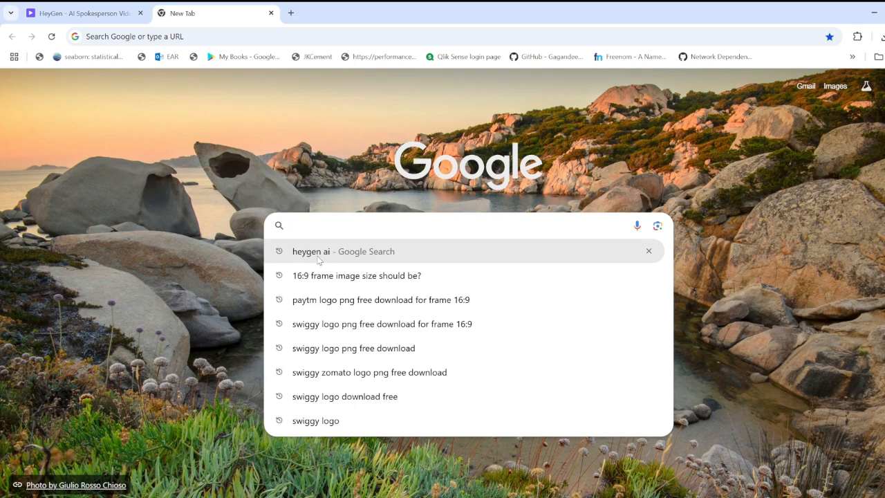
{"action": "left_click", "coordinate": [315, 253]}
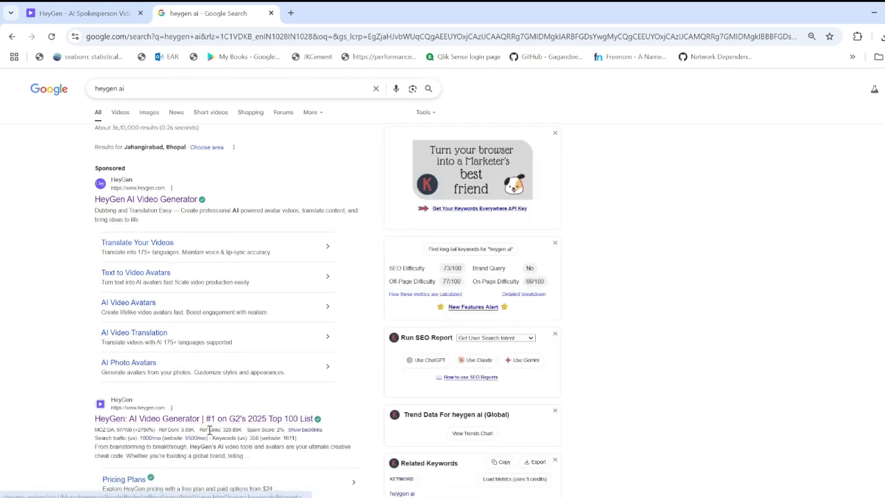
{"action": "left_click", "coordinate": [251, 426]}
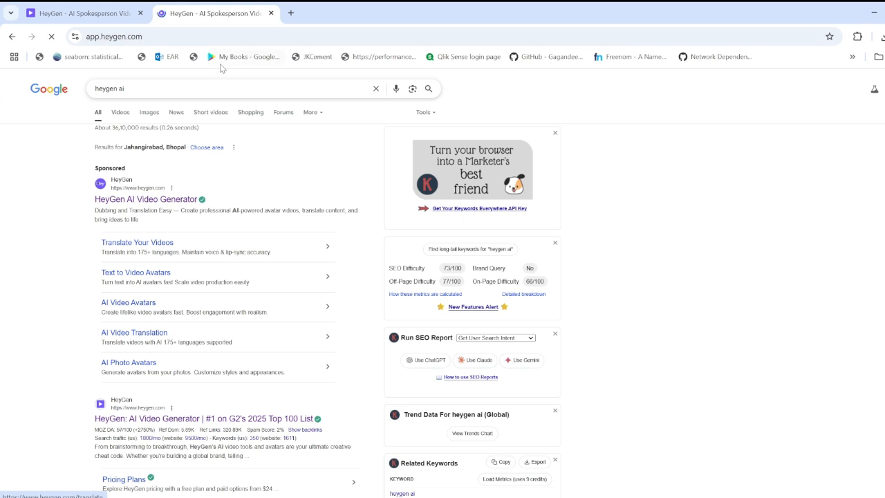
{"action": "left_click", "coordinate": [95, 15]}
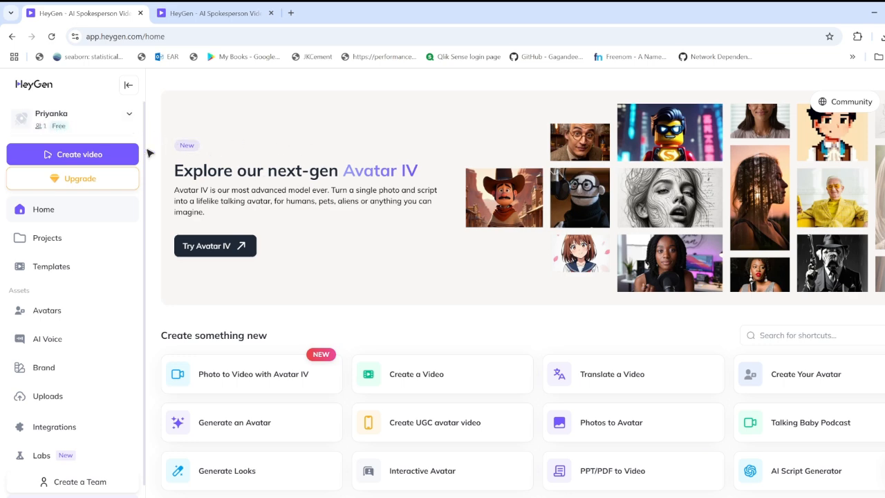
Examine the prices and features of the Creator, Team and Enterprise upgrade plans, and close the plan overview
{"action": "left_click", "coordinate": [83, 178]}
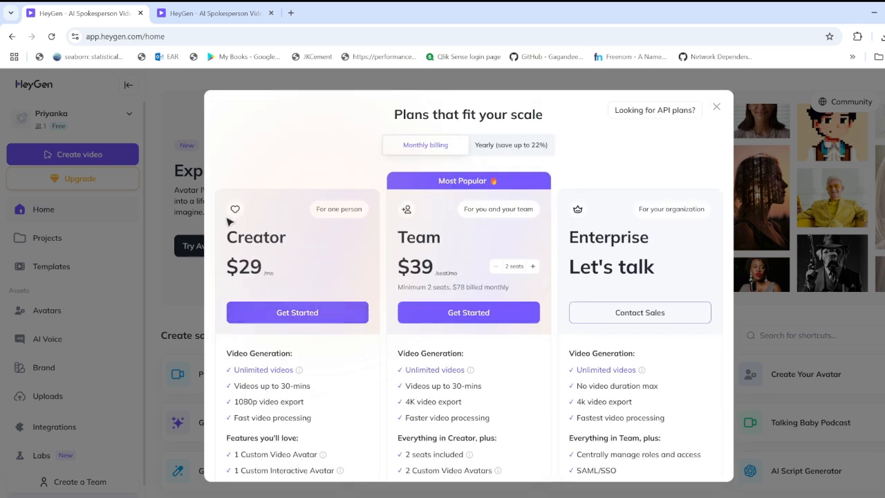
{"action": "scroll", "coordinate": [302, 290], "scroll_direction": "down", "scroll_amount": 2}
{"action": "scroll", "coordinate": [302, 291], "scroll_direction": "up", "scroll_amount": 2}
{"action": "scroll", "coordinate": [296, 367], "scroll_direction": "down", "scroll_amount": 3}
{"action": "scroll", "coordinate": [292, 344], "scroll_direction": "up", "scroll_amount": 2}
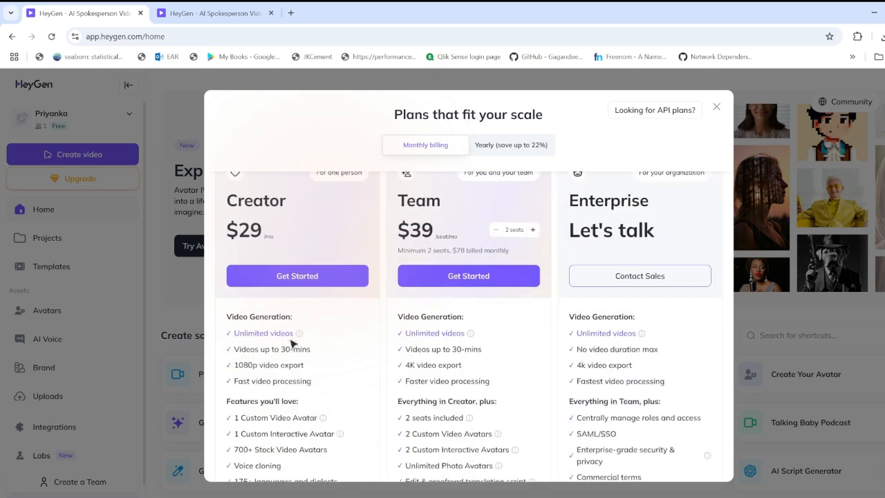
{"action": "scroll", "coordinate": [307, 375], "scroll_direction": "down", "scroll_amount": 2}
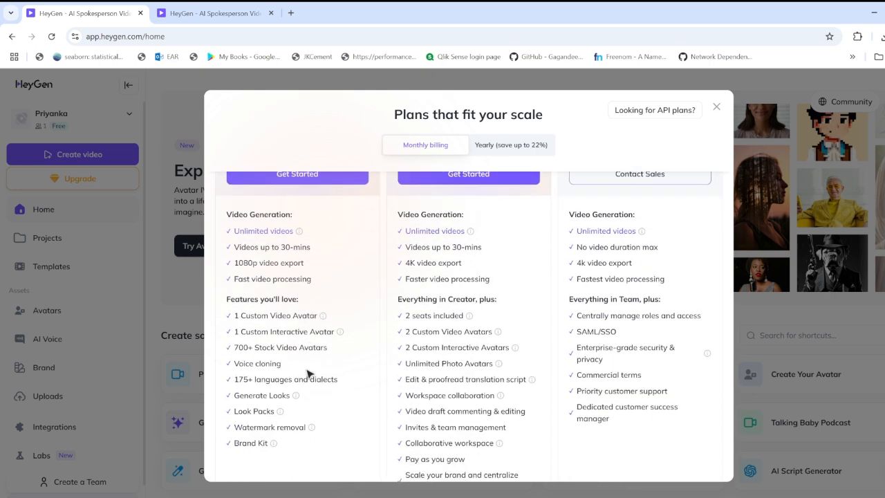
{"action": "scroll", "coordinate": [308, 373], "scroll_direction": "up", "scroll_amount": 1}
{"action": "scroll", "coordinate": [309, 373], "scroll_direction": "up", "scroll_amount": 2}
{"action": "scroll", "coordinate": [309, 374], "scroll_direction": "down", "scroll_amount": 2}
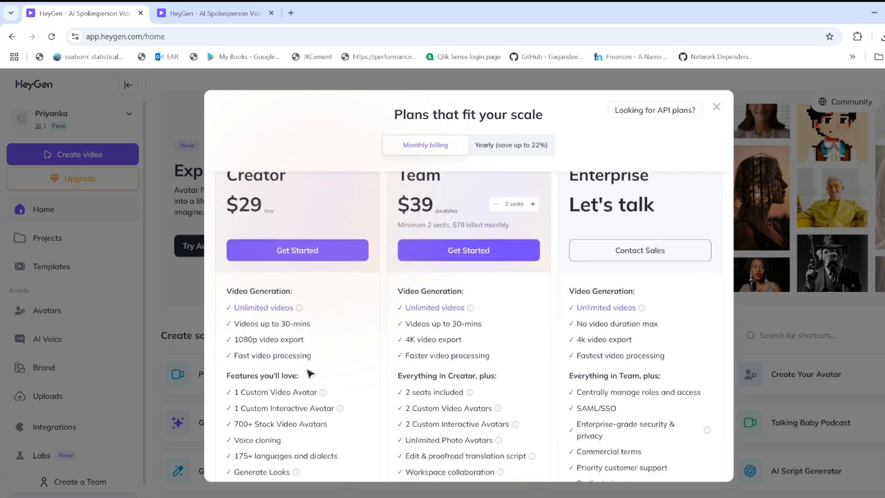
{"action": "scroll", "coordinate": [309, 372], "scroll_direction": "up", "scroll_amount": 1}
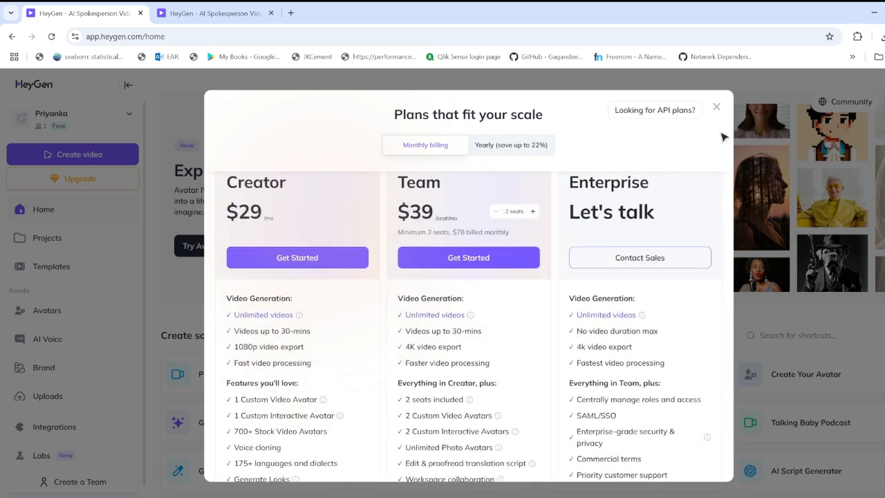
{"action": "left_click", "coordinate": [717, 108]}
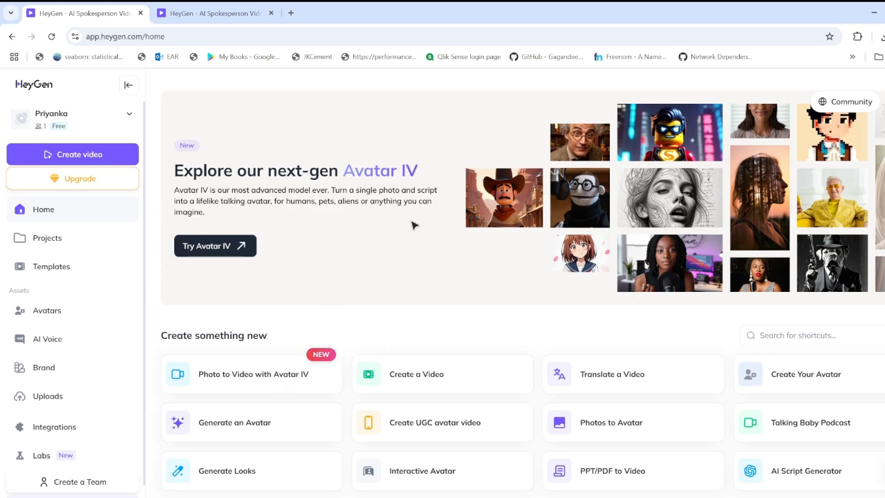
Start a Photo to Video with Avatar IV and choose the sample photo of the woman in the green blazer
{"action": "scroll", "coordinate": [356, 357], "scroll_direction": "down", "scroll_amount": 2}
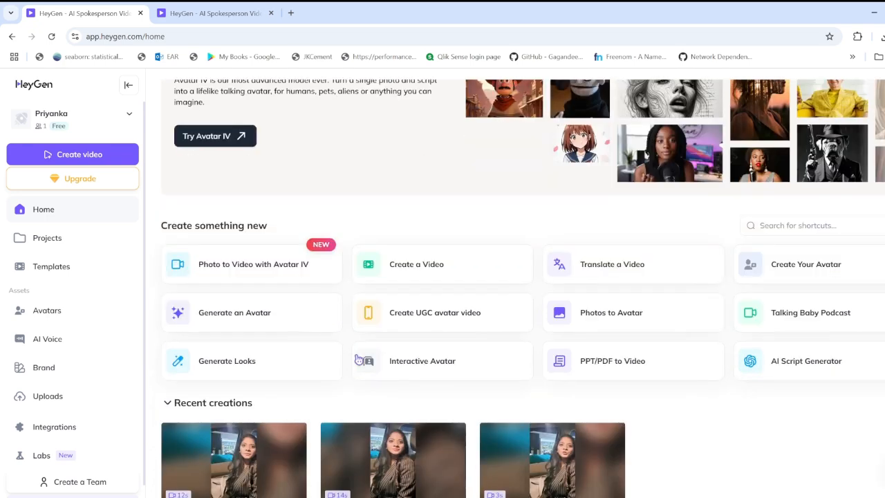
{"action": "scroll", "coordinate": [336, 361], "scroll_direction": "up", "scroll_amount": 1}
{"action": "scroll", "coordinate": [336, 361], "scroll_direction": "down", "scroll_amount": 2}
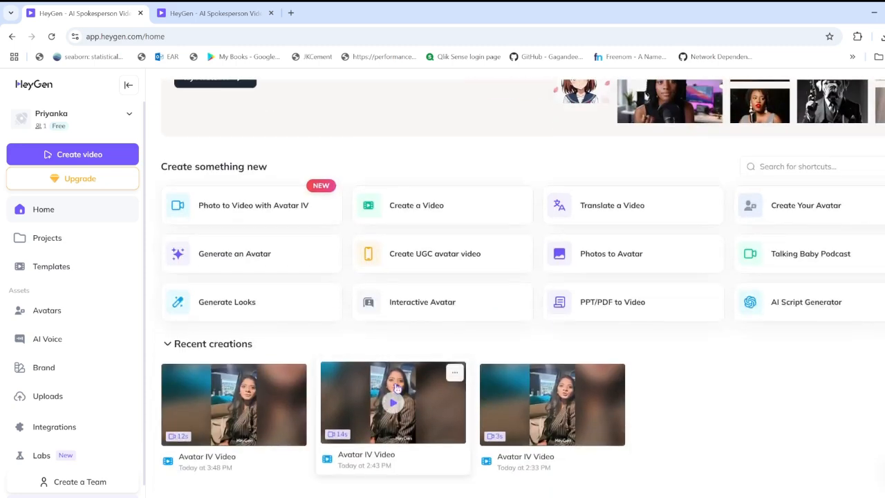
{"action": "scroll", "coordinate": [211, 371], "scroll_direction": "up", "scroll_amount": 3}
{"action": "left_click", "coordinate": [264, 374]}
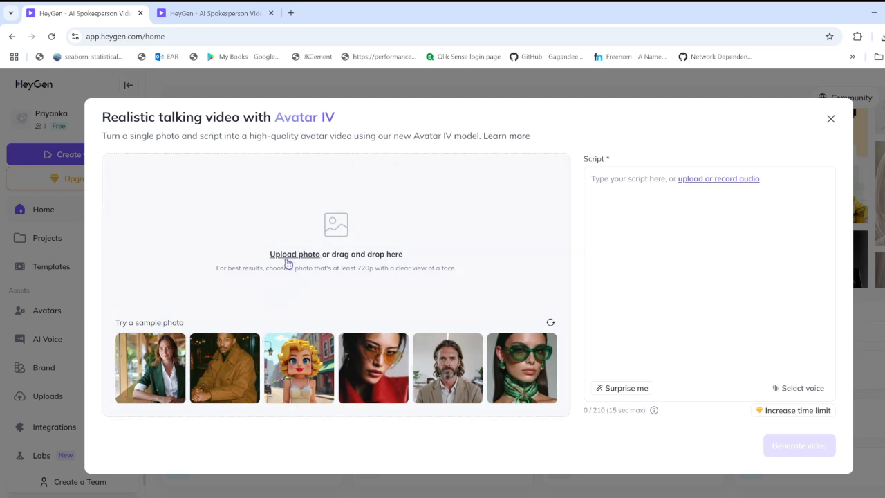
{"action": "left_click", "coordinate": [152, 388]}
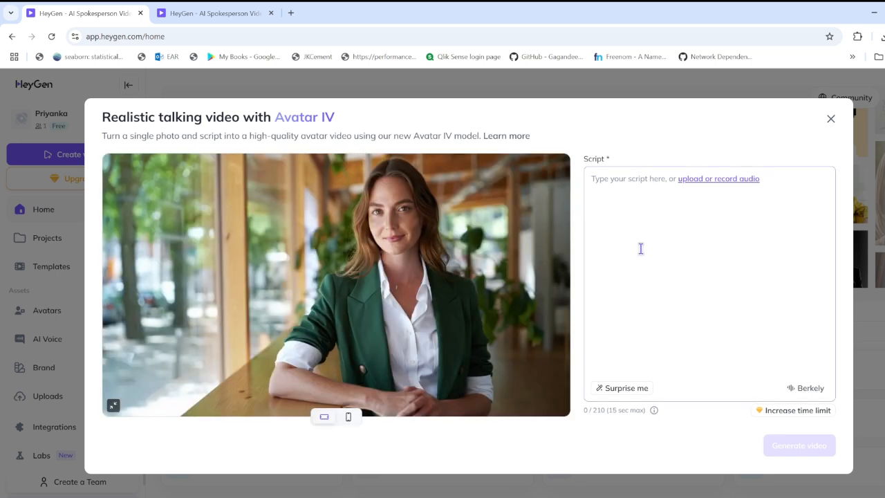
Enter the script "Hey there, i am [avatar's name] here to help you with AI related issues and queries. I'll be Happy to help"
{"action": "left_click", "coordinate": [623, 186]}
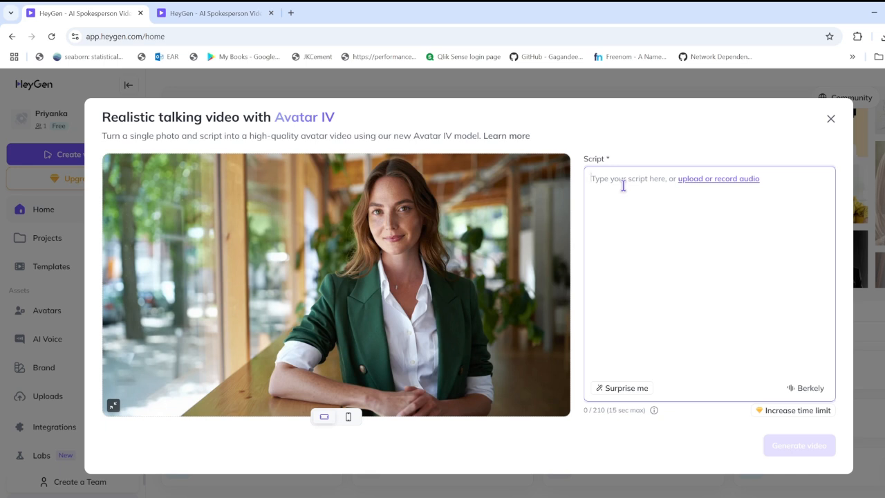
{"action": "type", "text": "Hey there"}
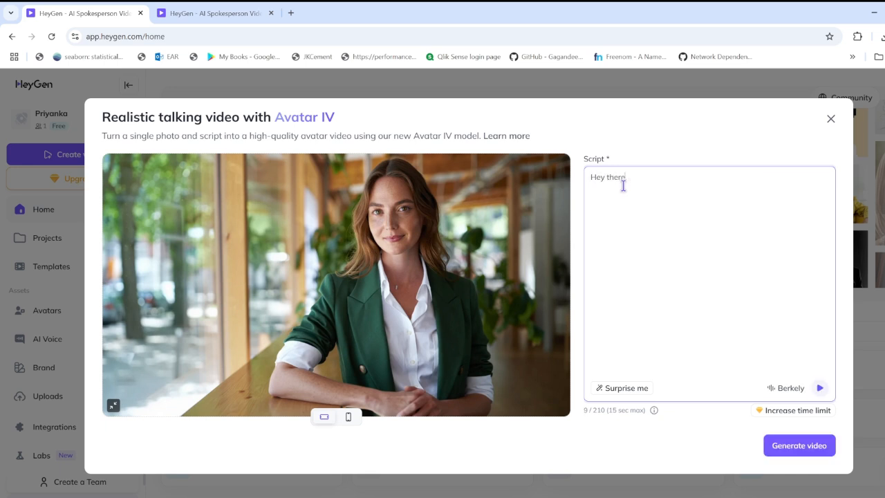
{"action": "type", "text": ", i am Anna here to help you with AI related issues and queries. Happy to help"}
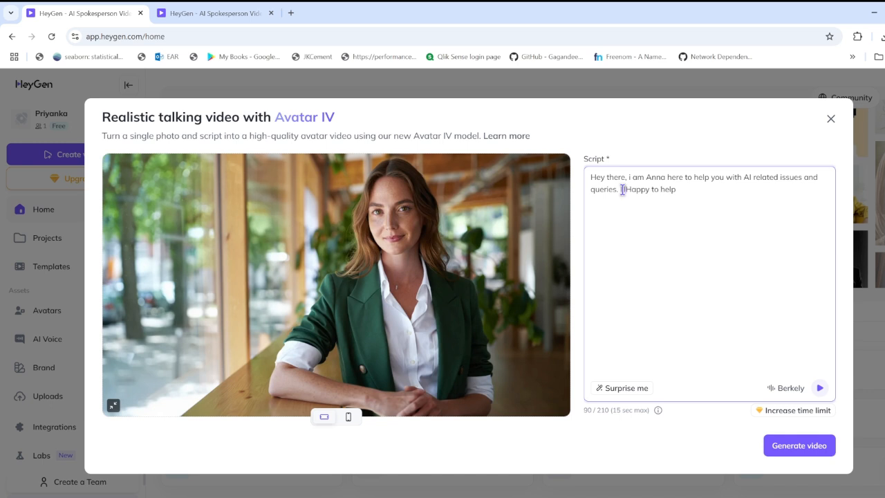
{"action": "type", "text": "I'll be"}
{"action": "mouse_move", "coordinate": [517, 383]}
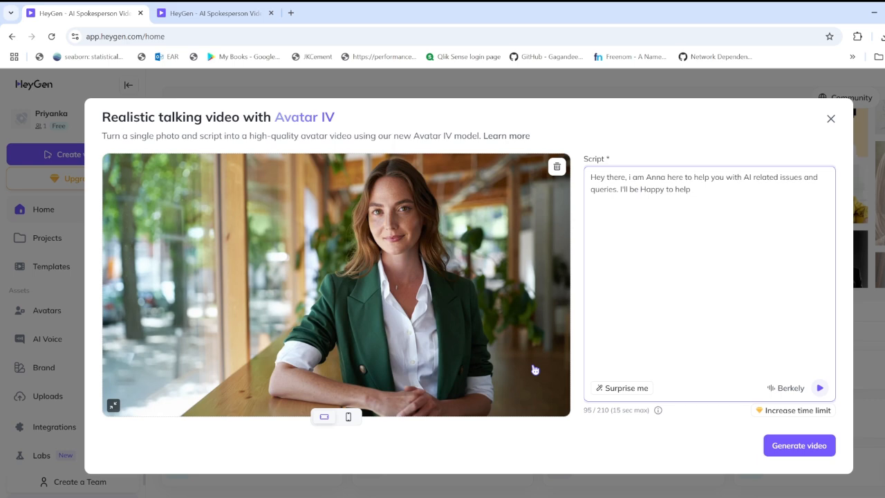
Preview the cloned voice among the personal voices and assign it to the script
{"action": "left_click", "coordinate": [787, 388]}
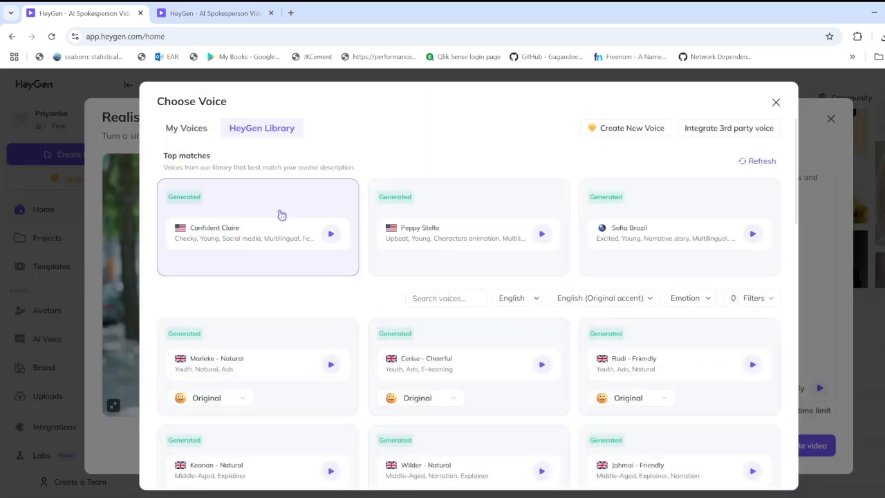
{"action": "left_click", "coordinate": [199, 132]}
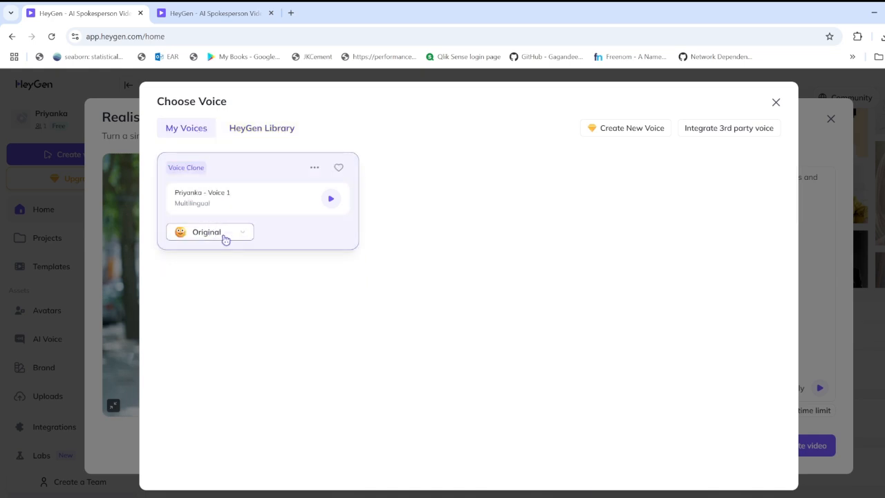
{"action": "left_click", "coordinate": [330, 202]}
{"action": "left_click", "coordinate": [270, 192]}
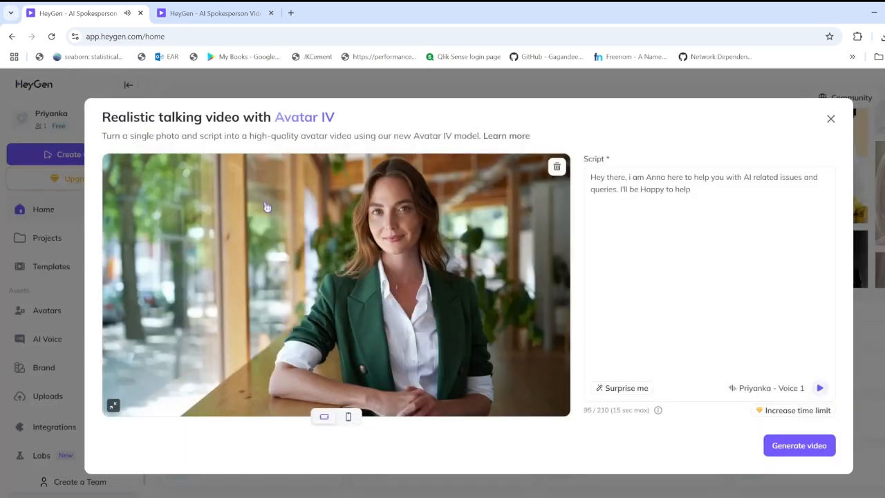
Preview the Confident Claire, Peppy Stella and Sofia Brazil library voices and assign Sofia Brazil to the script
{"action": "left_click", "coordinate": [751, 394]}
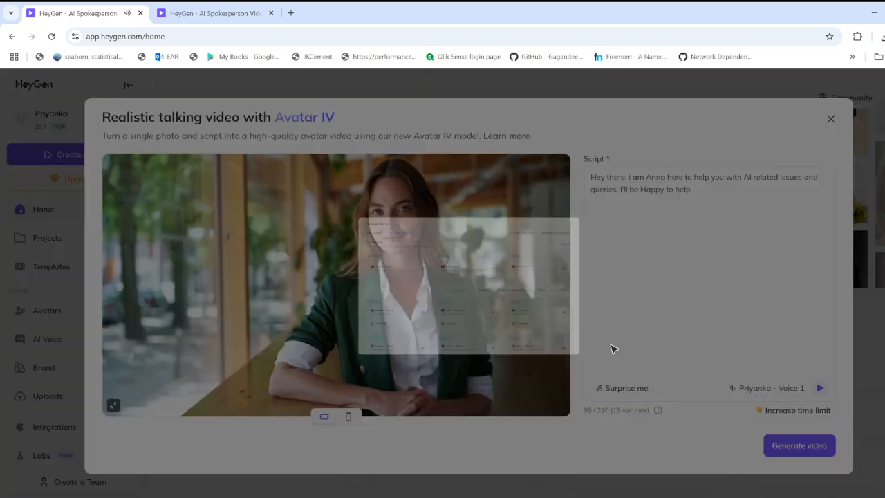
{"action": "left_click", "coordinate": [333, 233]}
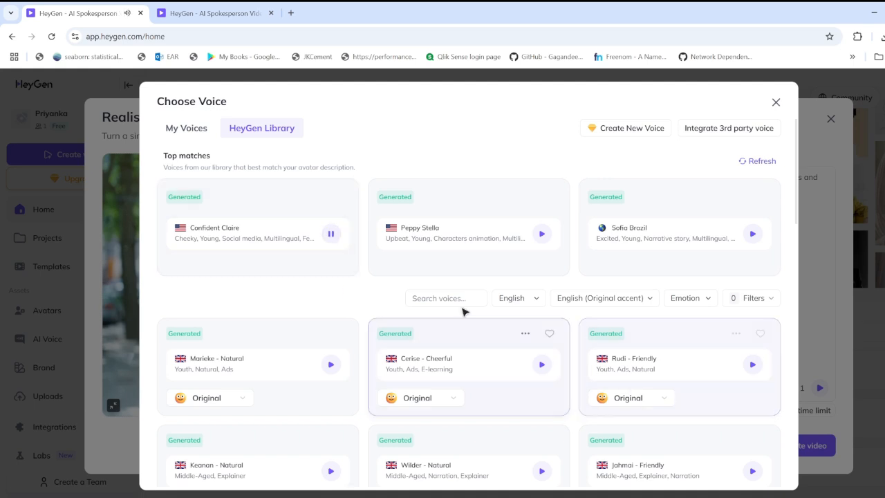
{"action": "left_click", "coordinate": [542, 235]}
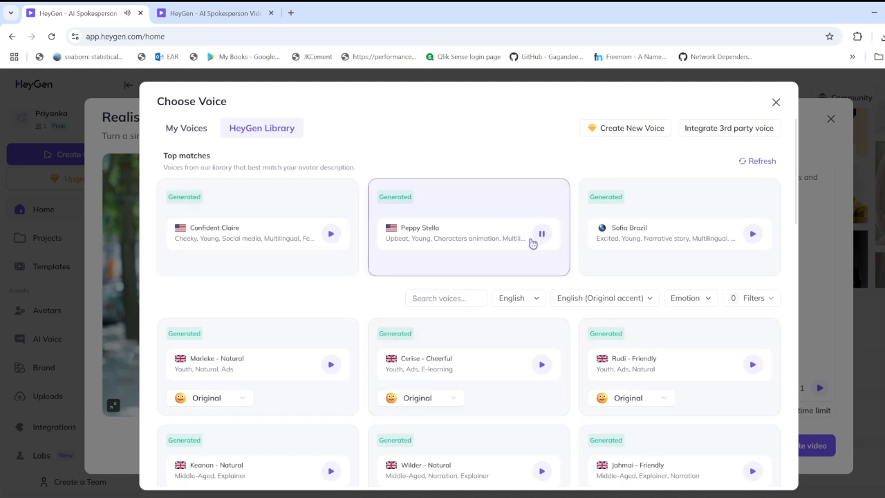
{"action": "left_click", "coordinate": [753, 234]}
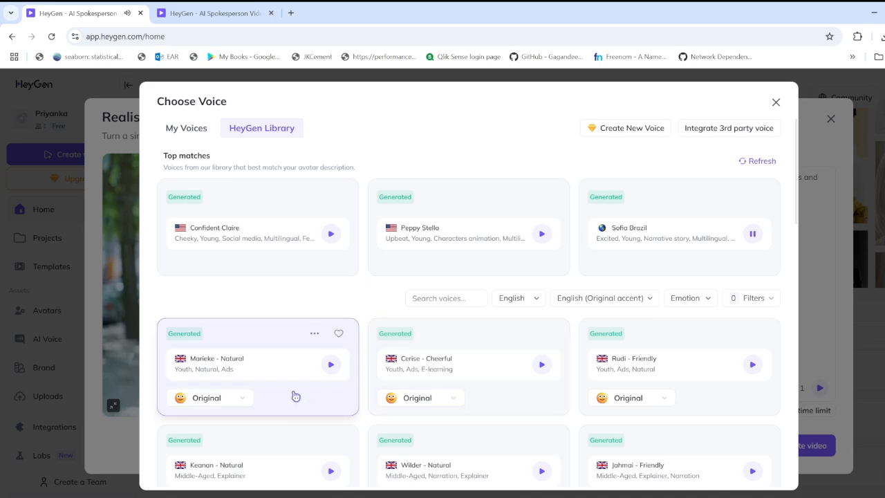
{"action": "left_click", "coordinate": [663, 244]}
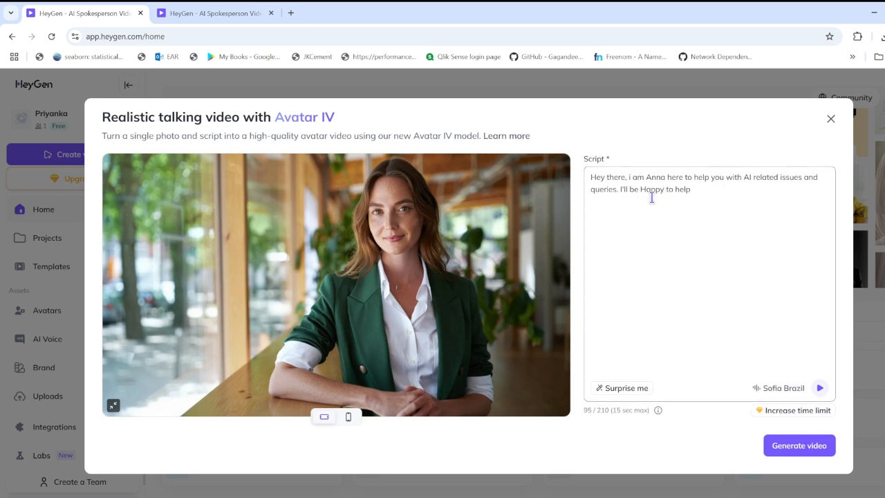
Try to generate the Avatar IV video from the finished script, dismiss the upgrade offer and try again
{"action": "left_click_drag", "start_coordinate": [591, 178], "coordinate": [716, 197]}
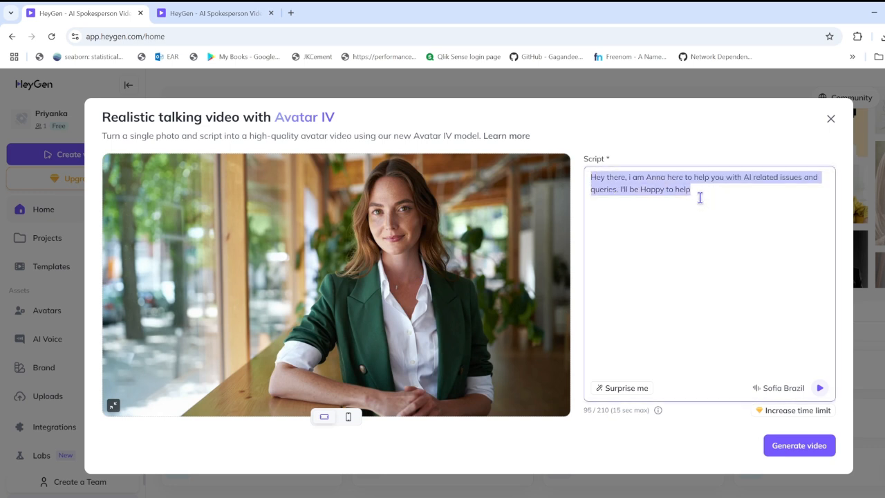
{"action": "left_click", "coordinate": [700, 198]}
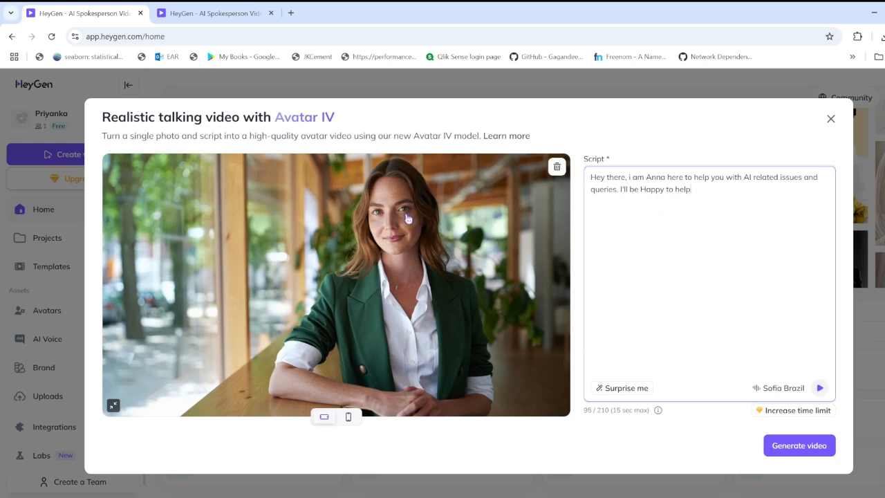
{"action": "left_click", "coordinate": [797, 447]}
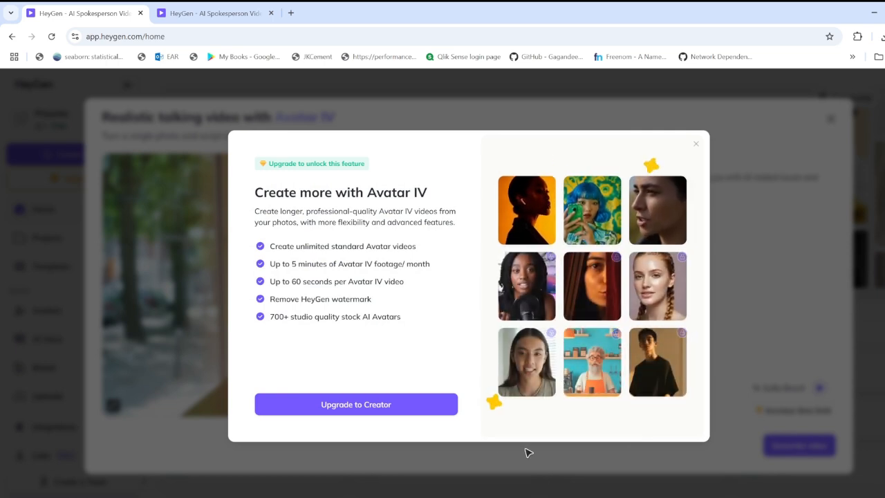
{"action": "left_click", "coordinate": [696, 144]}
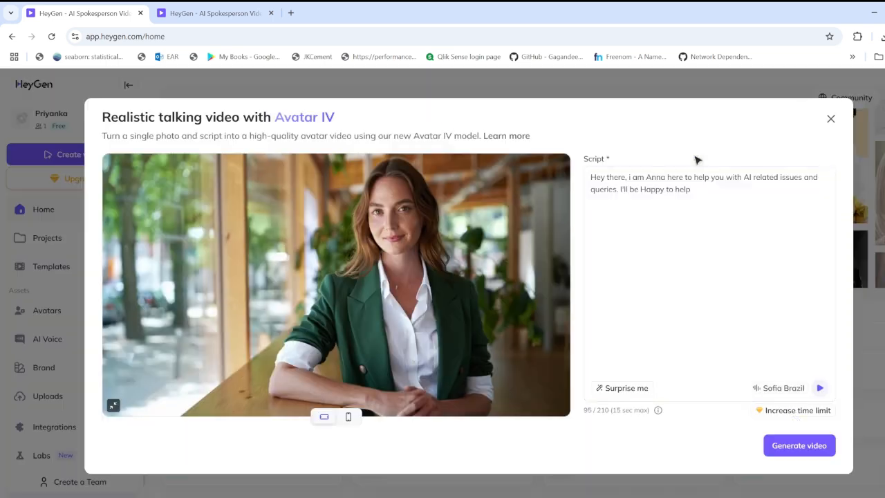
{"action": "left_click", "coordinate": [795, 447]}
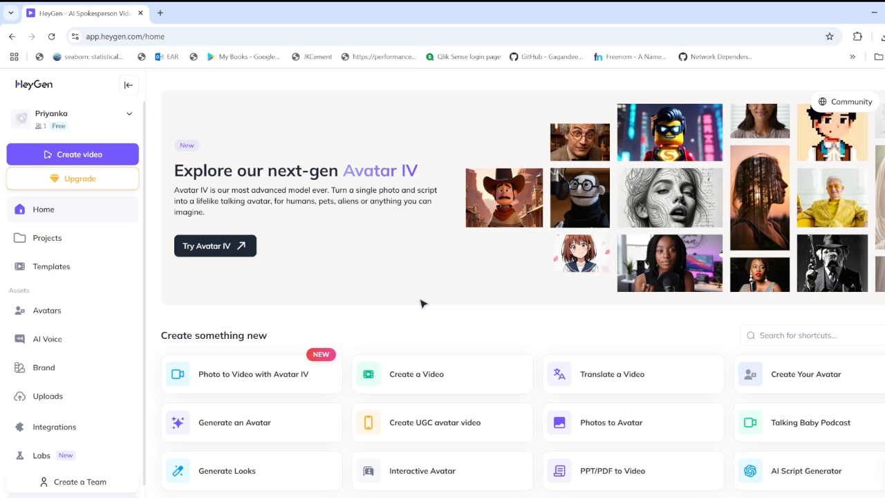
{"action": "scroll", "coordinate": [422, 303], "scroll_direction": "down", "scroll_amount": 2}
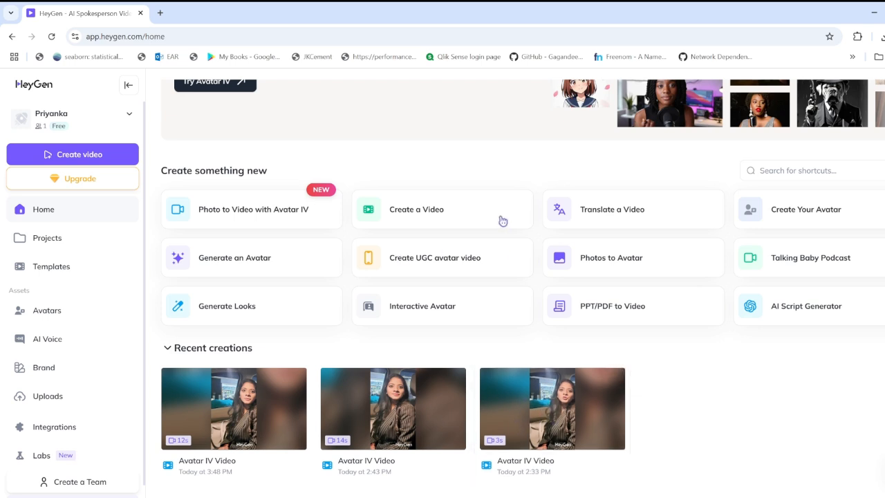
{"action": "left_click", "coordinate": [253, 212]}
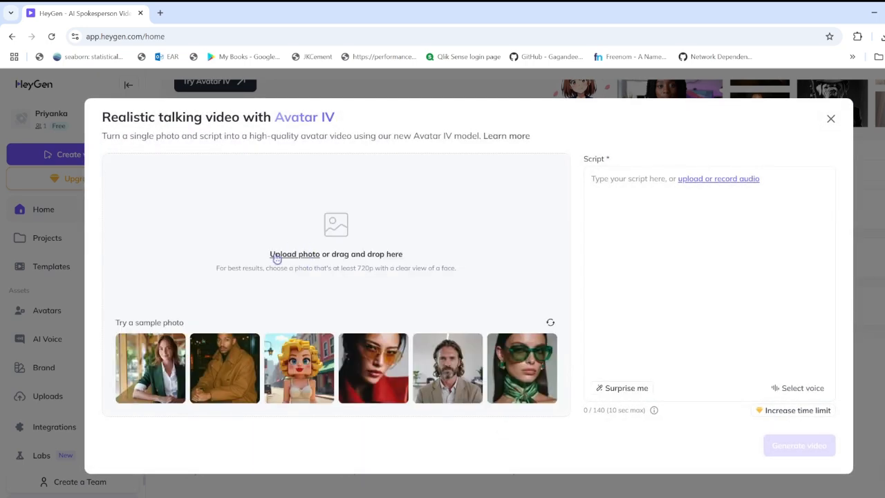
{"action": "left_click", "coordinate": [150, 368]}
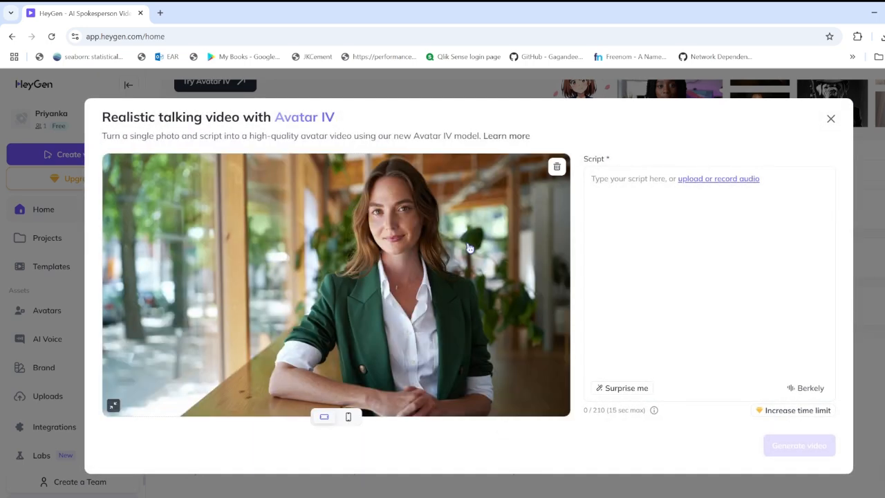
{"action": "left_click", "coordinate": [831, 119]}
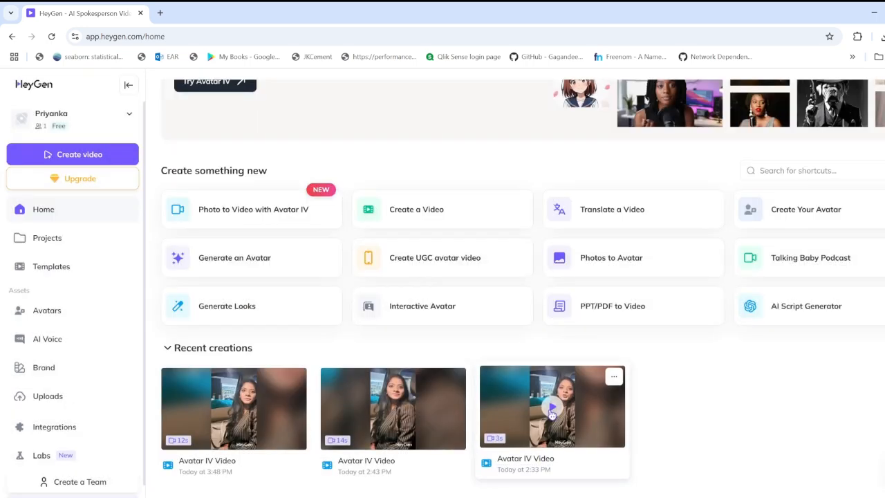
Play the 2:33 PM Avatar IV video from the recent creations and return to the home page
{"action": "left_click", "coordinate": [552, 413]}
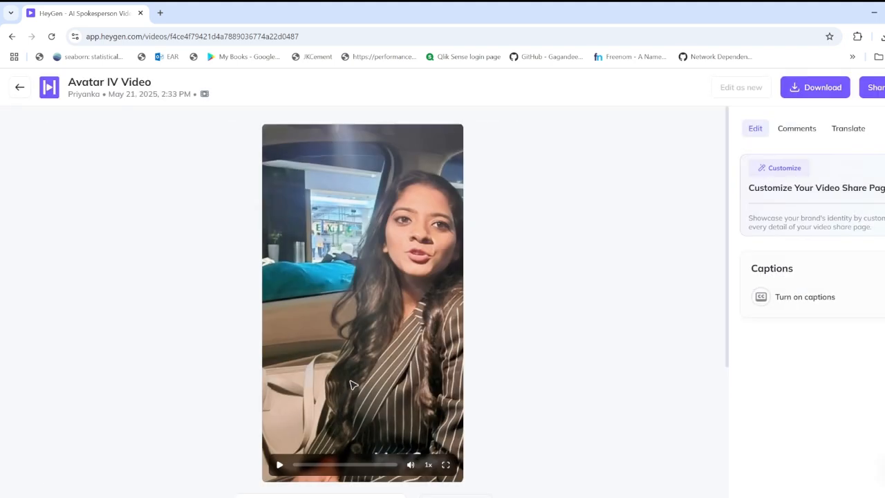
{"action": "left_click", "coordinate": [279, 465]}
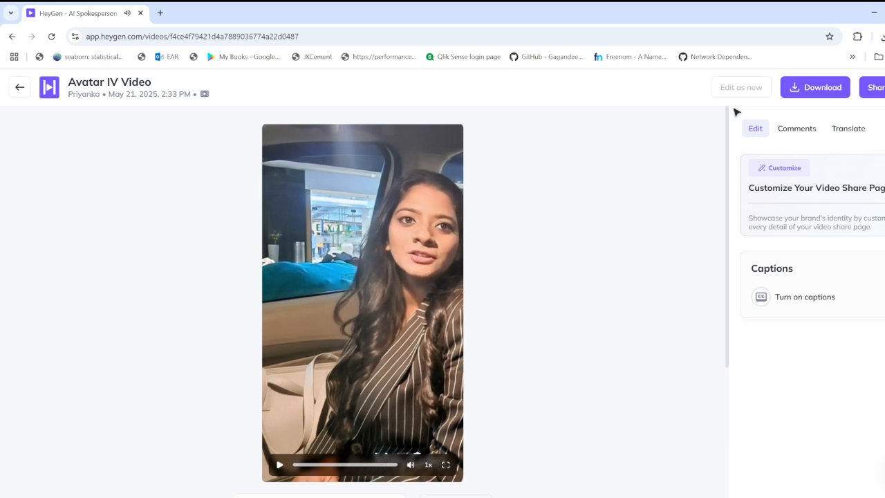
{"action": "left_click", "coordinate": [20, 91]}
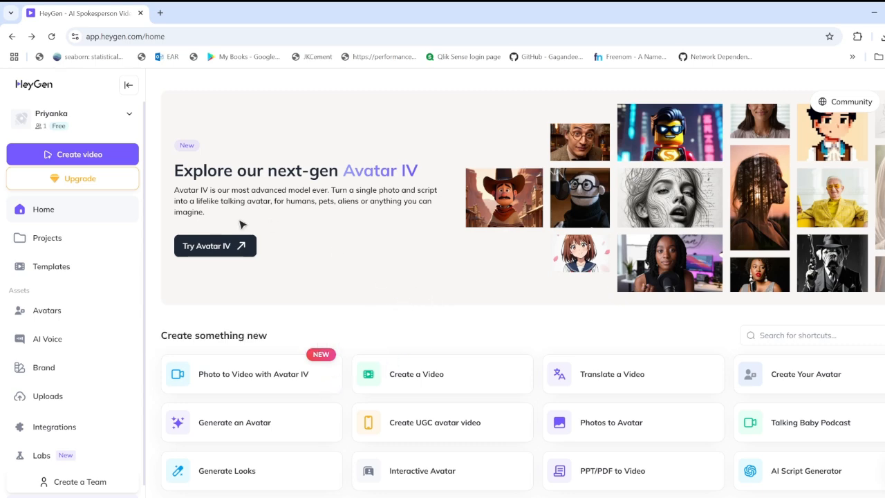
Review the monthly upgrade plans and the PPT/PDF upload option for creating a video, closing both
{"action": "left_click", "coordinate": [80, 178]}
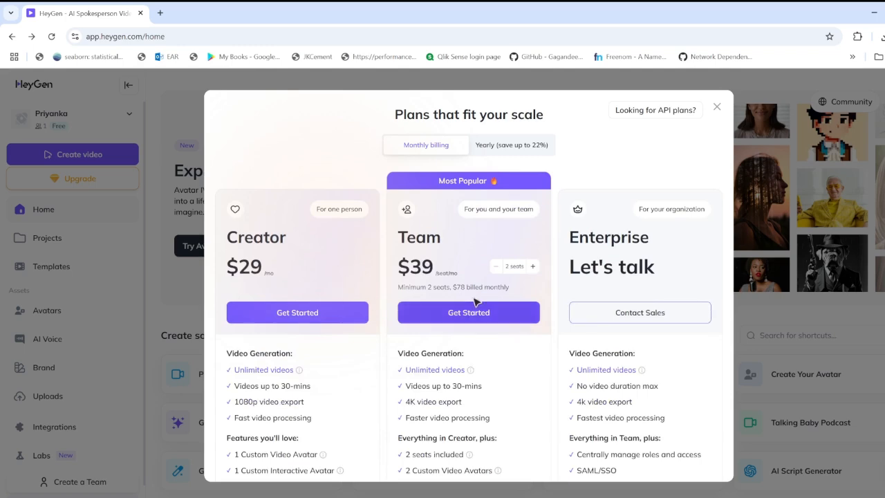
{"action": "left_click", "coordinate": [718, 111]}
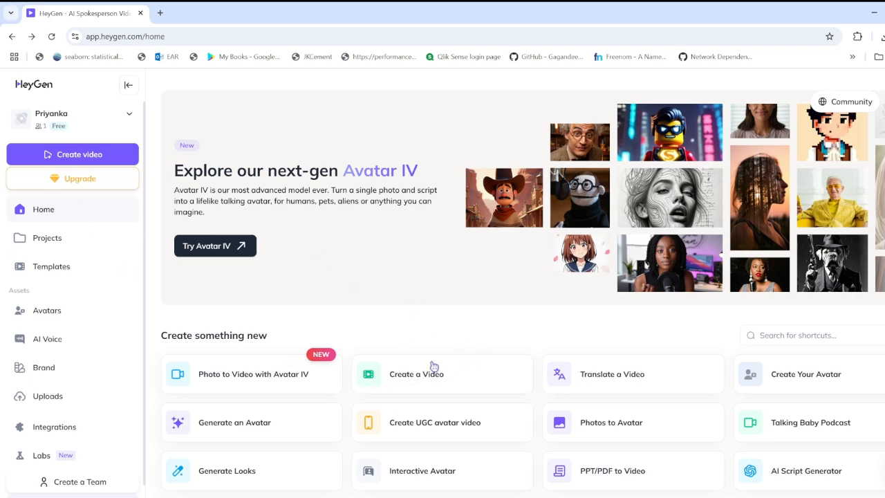
{"action": "scroll", "coordinate": [425, 319], "scroll_direction": "down", "scroll_amount": 1}
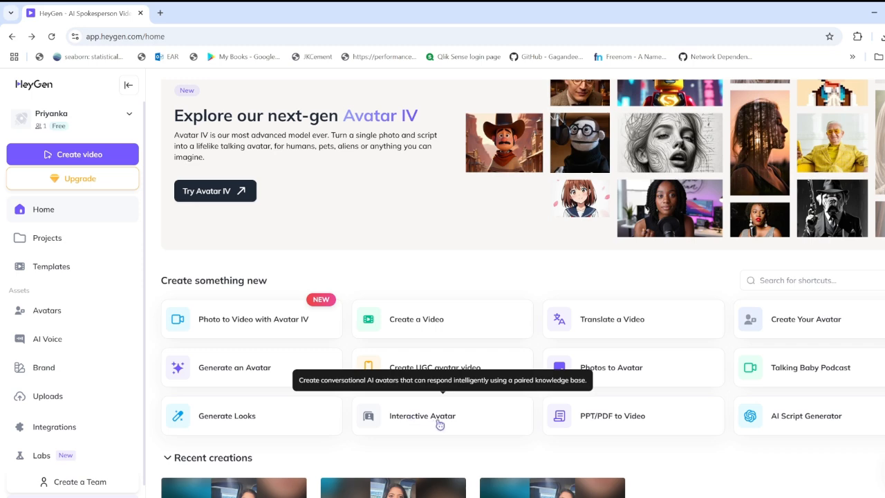
{"action": "left_click", "coordinate": [614, 419]}
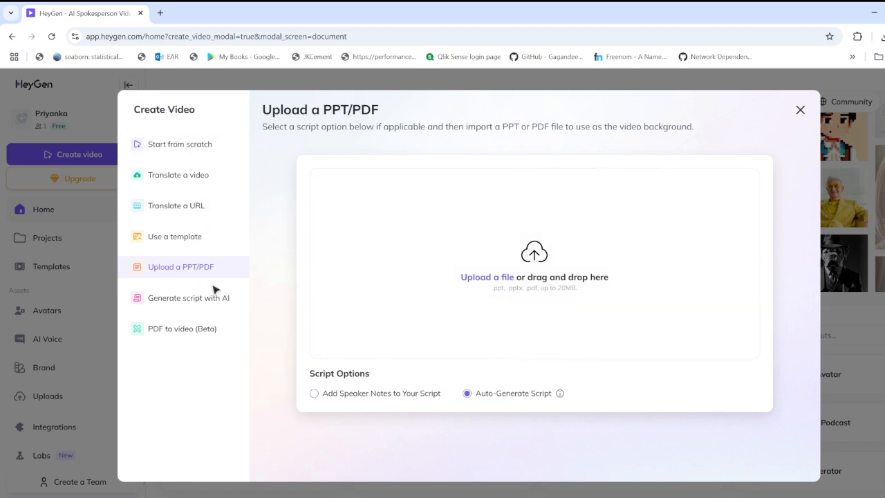
{"action": "left_click", "coordinate": [800, 110]}
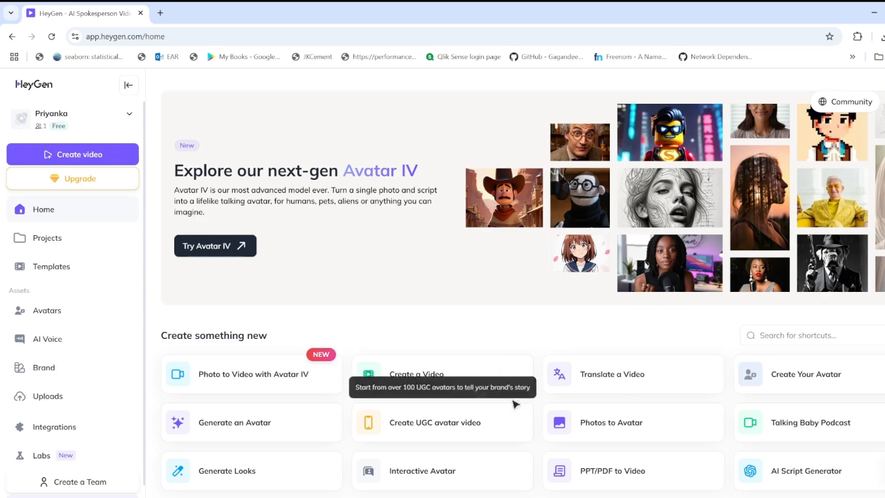
Start a new video, open the editor's onboarding walkthrough and return to the untitled draft
{"action": "scroll", "coordinate": [751, 385], "scroll_direction": "down", "scroll_amount": 1}
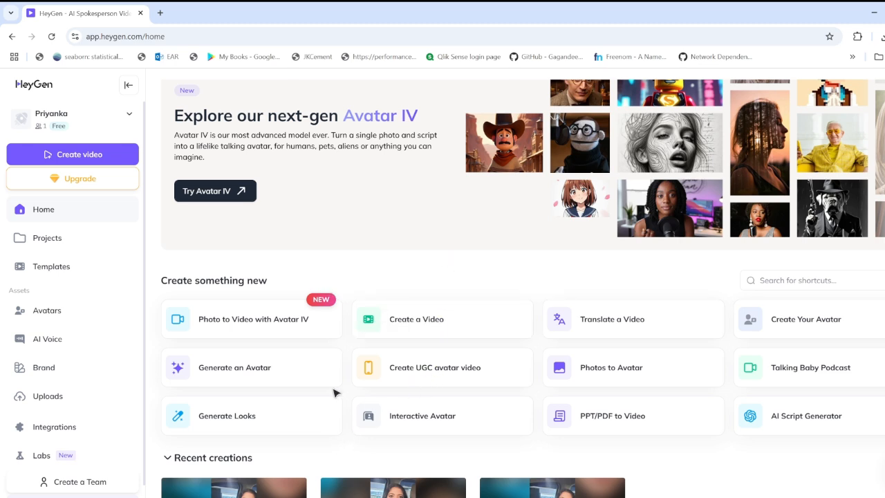
{"action": "scroll", "coordinate": [439, 374], "scroll_direction": "up", "scroll_amount": 1}
{"action": "left_click", "coordinate": [387, 376]}
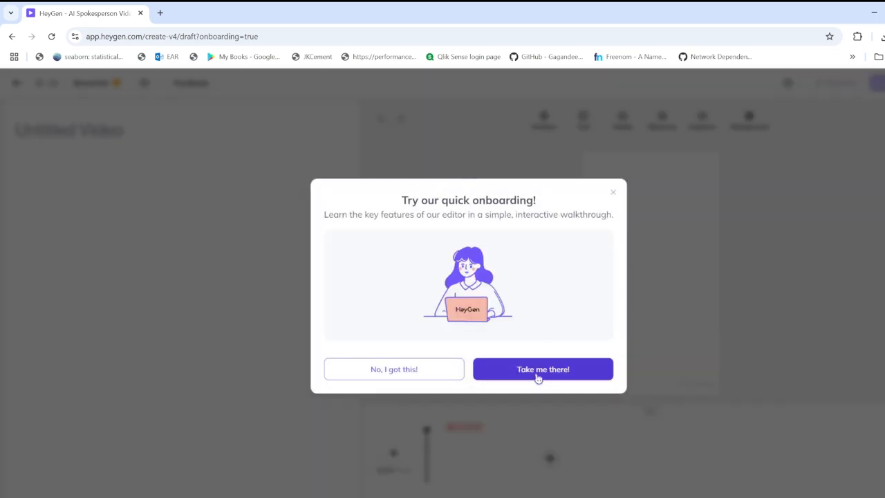
{"action": "left_click", "coordinate": [537, 374]}
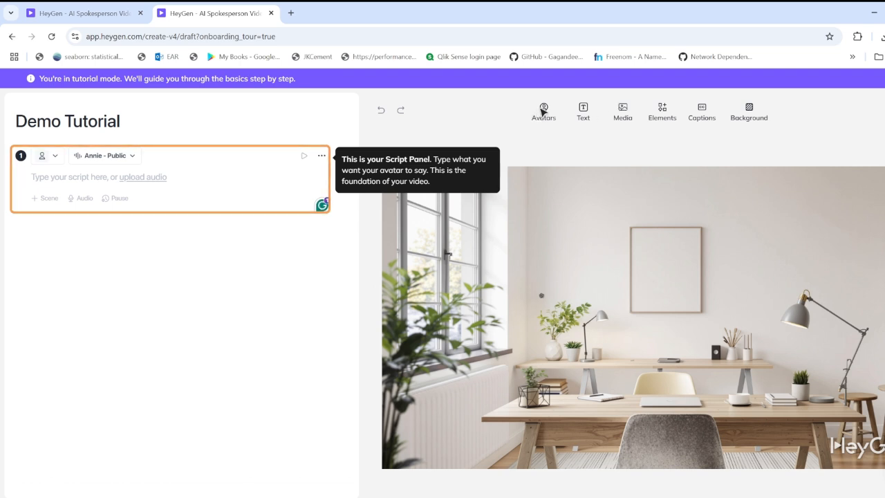
{"action": "left_click", "coordinate": [104, 13]}
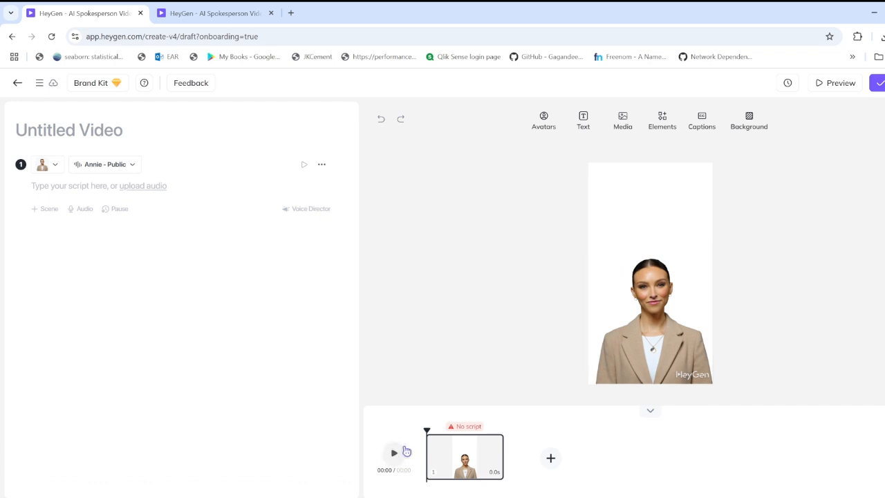
Enter the script "Hi there i am [avatar's name]" for the scene, play it and rewind to the start
{"action": "left_click", "coordinate": [63, 188]}
{"action": "type", "text": "Hi there i ma Anna"}
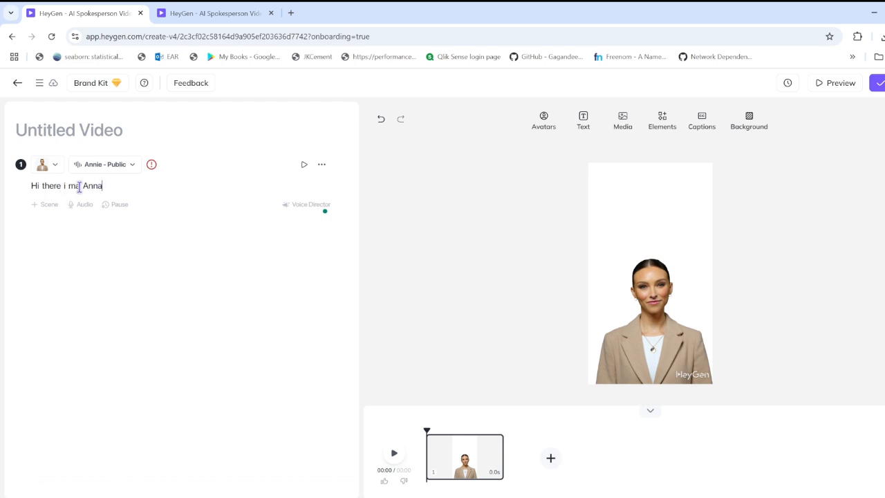
{"action": "left_click", "coordinate": [80, 187]}
{"action": "key", "text": "BackSpace"}
{"action": "key", "text": "BackSpace"}
{"action": "type", "text": "am"}
{"action": "left_click", "coordinate": [394, 453]}
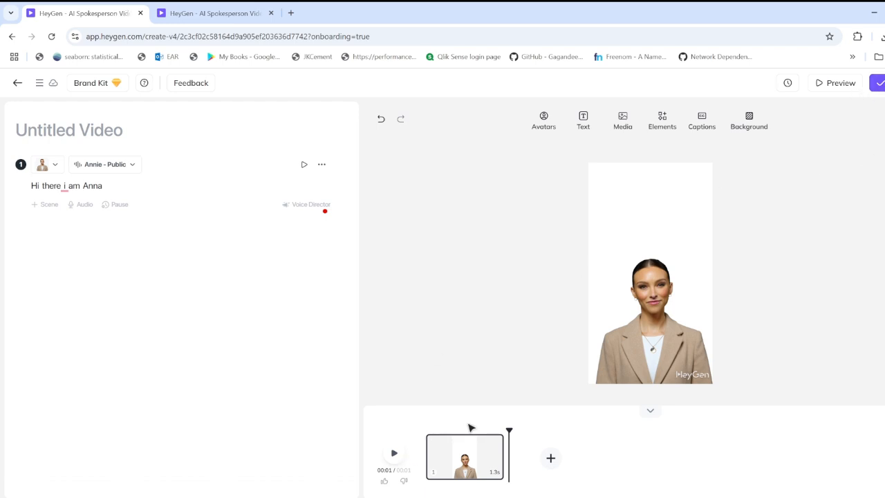
{"action": "left_click_drag", "start_coordinate": [508, 431], "coordinate": [427, 430]}
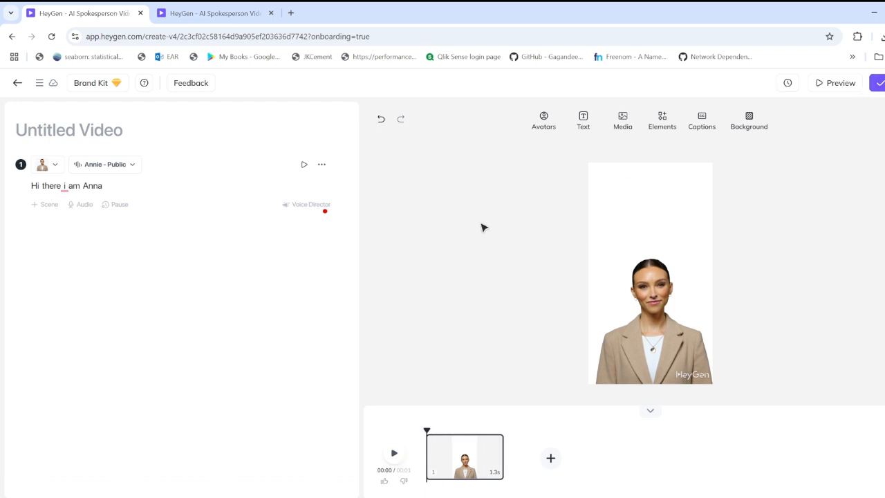
Extend the script with ", I ma here to help you with AI related questions." and play back the narration
{"action": "left_click", "coordinate": [113, 189]}
{"action": "type", "text": ", I am"}
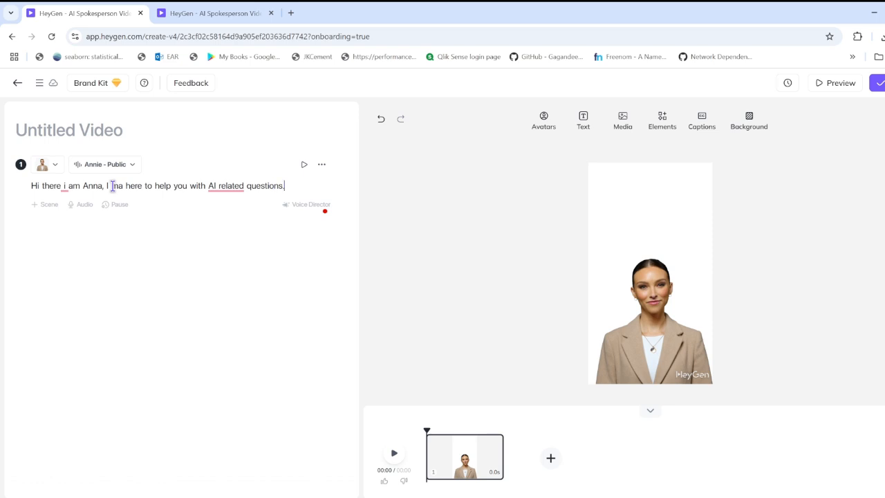
{"action": "left_click", "coordinate": [305, 164]}
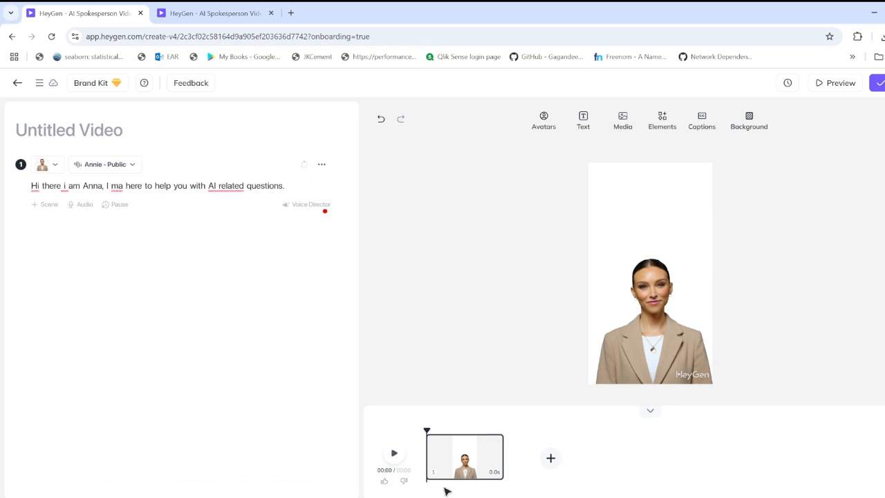
{"action": "left_click", "coordinate": [396, 456]}
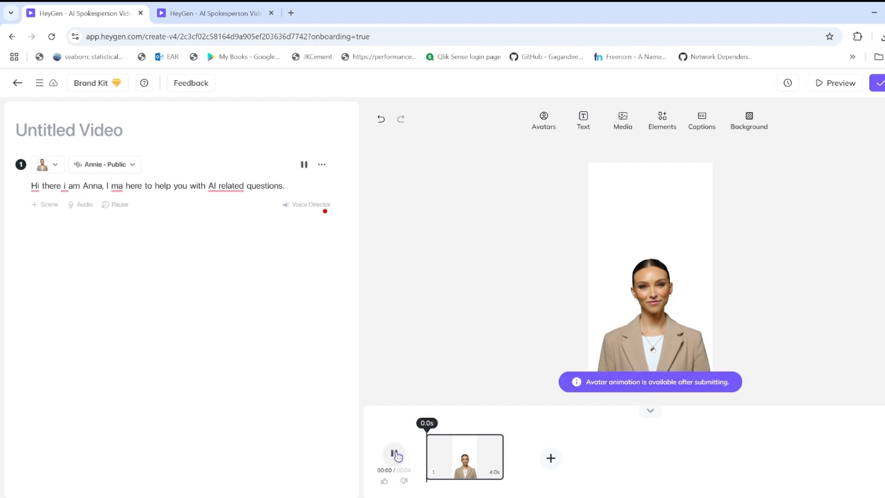
{"action": "left_click", "coordinate": [394, 456]}
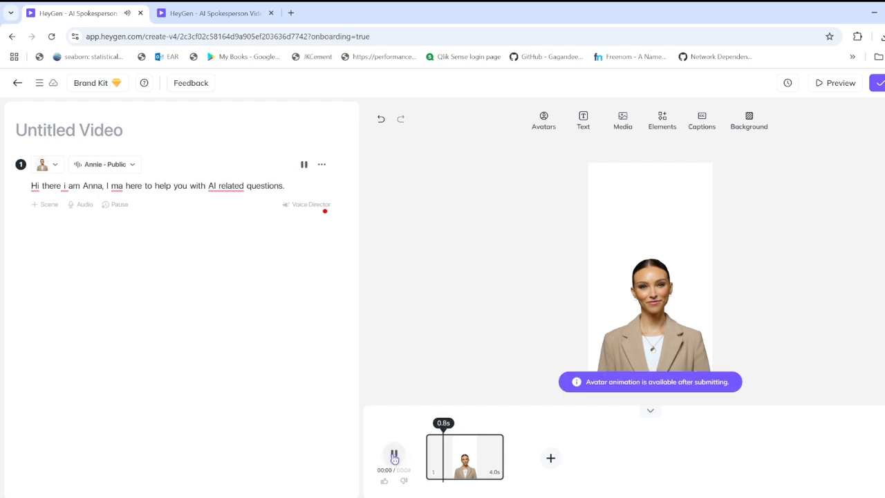
{"action": "left_click", "coordinate": [394, 457]}
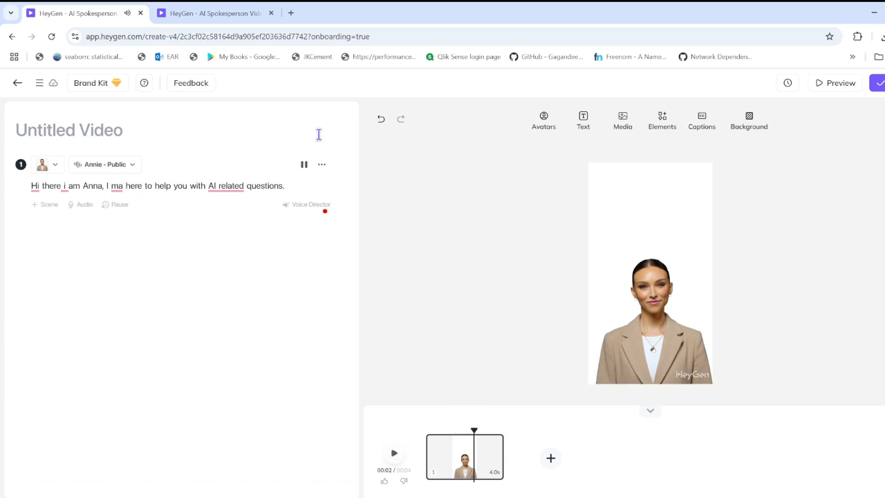
{"action": "left_click", "coordinate": [305, 166]}
Browse the media library's images, videos, music and uploads without adding anything to the scene
{"action": "left_click", "coordinate": [624, 122]}
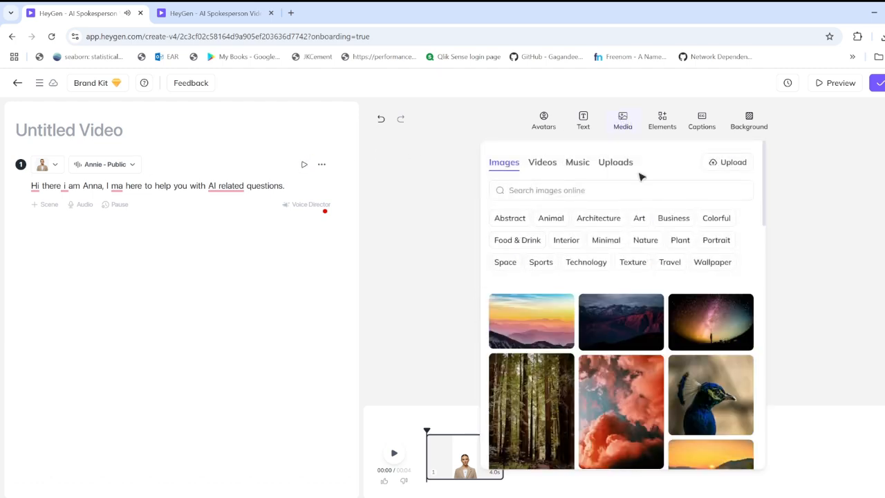
{"action": "left_click", "coordinate": [551, 157]}
{"action": "left_click", "coordinate": [585, 165]}
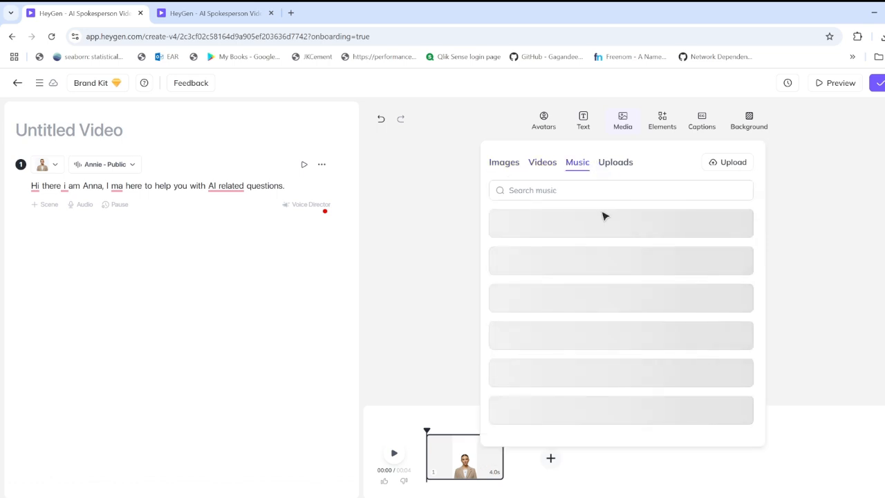
{"action": "left_click", "coordinate": [620, 170]}
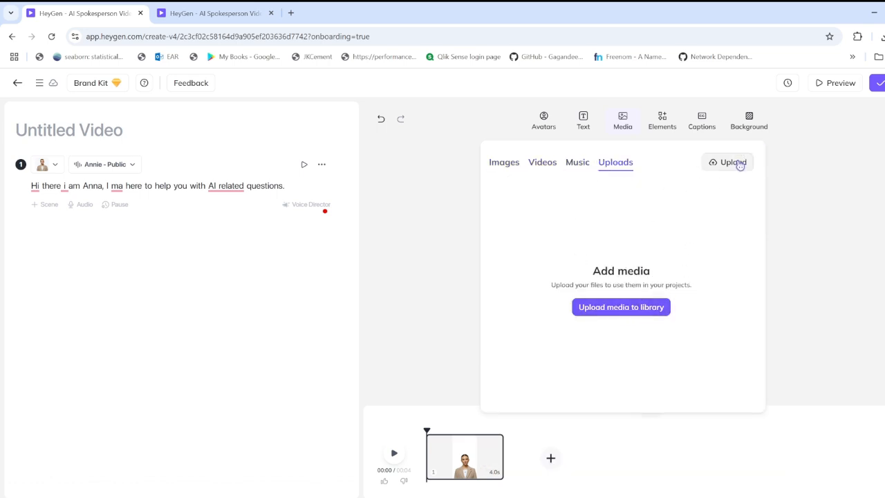
{"action": "left_click", "coordinate": [772, 169]}
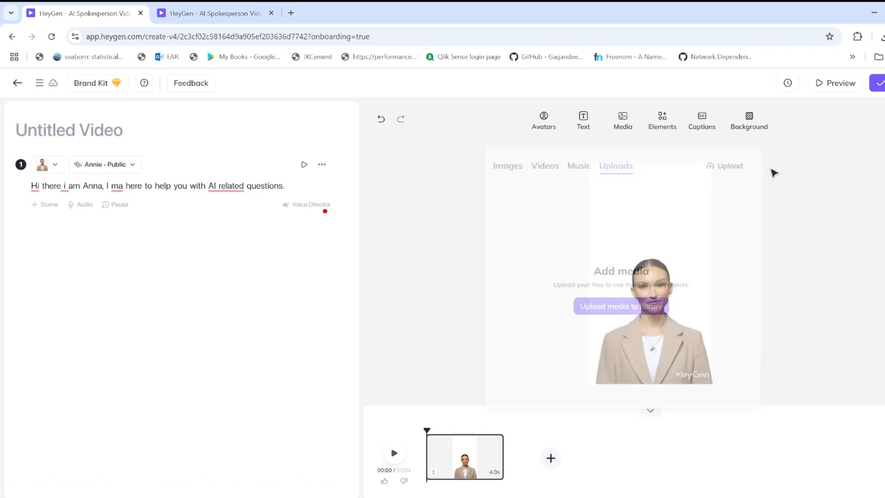
Add a body text above the avatar's head and replace its wording with the avatar's name in capitals
{"action": "left_click", "coordinate": [585, 119]}
{"action": "left_click", "coordinate": [499, 275]}
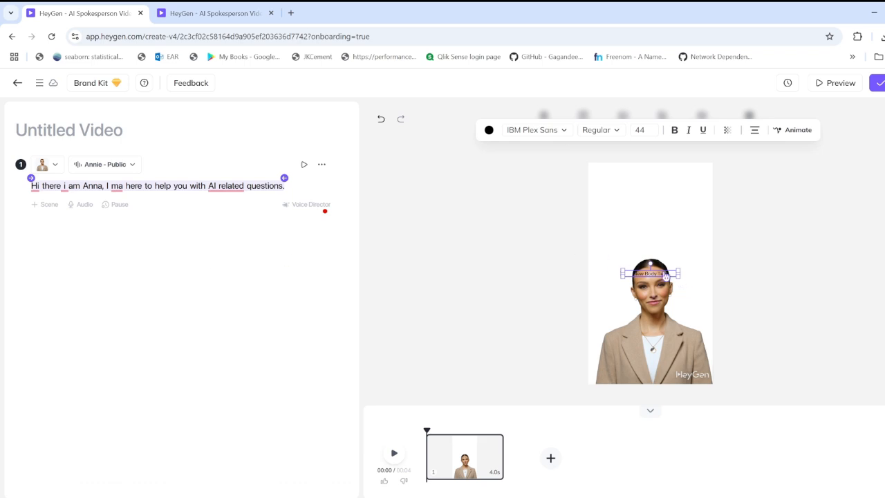
{"action": "left_click_drag", "start_coordinate": [667, 275], "coordinate": [667, 204]}
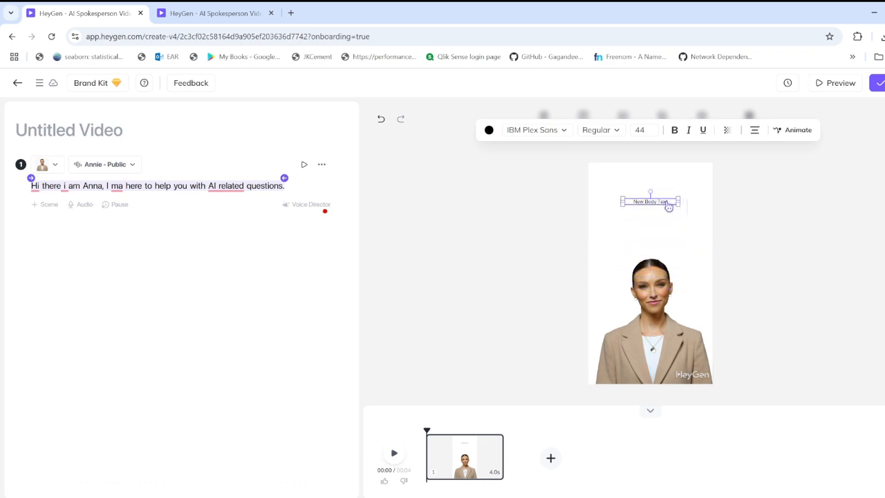
{"action": "double_click", "coordinate": [667, 202]}
{"action": "left_click", "coordinate": [469, 364]}
Play the scene with its text overlay, rewind it to the start and replay part of it
{"action": "left_click", "coordinate": [394, 454]}
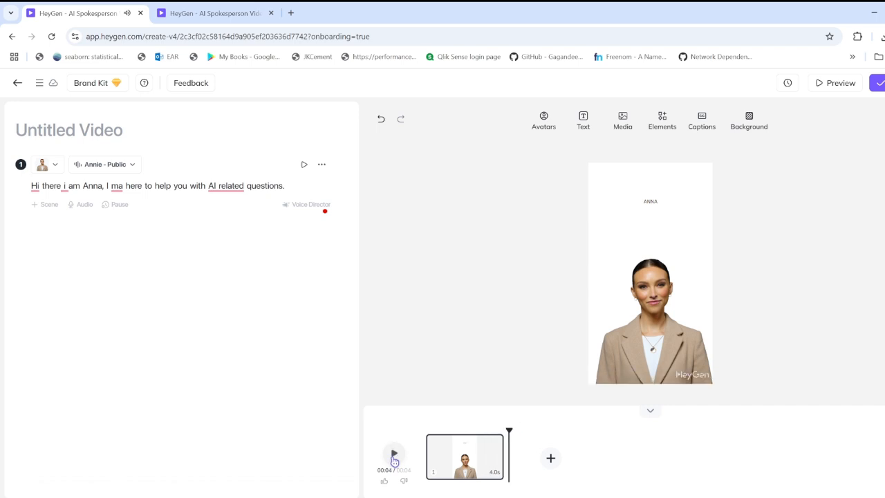
{"action": "left_click_drag", "start_coordinate": [509, 430], "coordinate": [411, 435]}
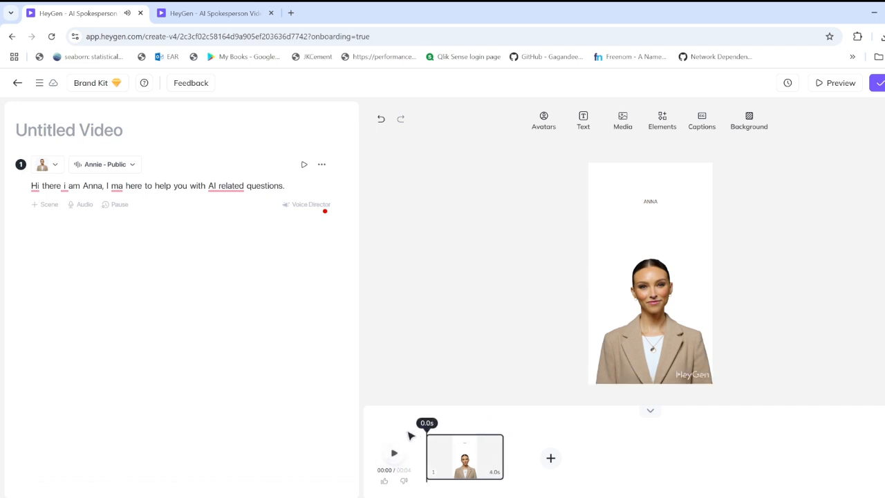
{"action": "left_click", "coordinate": [394, 453]}
{"action": "left_click", "coordinate": [394, 454]}
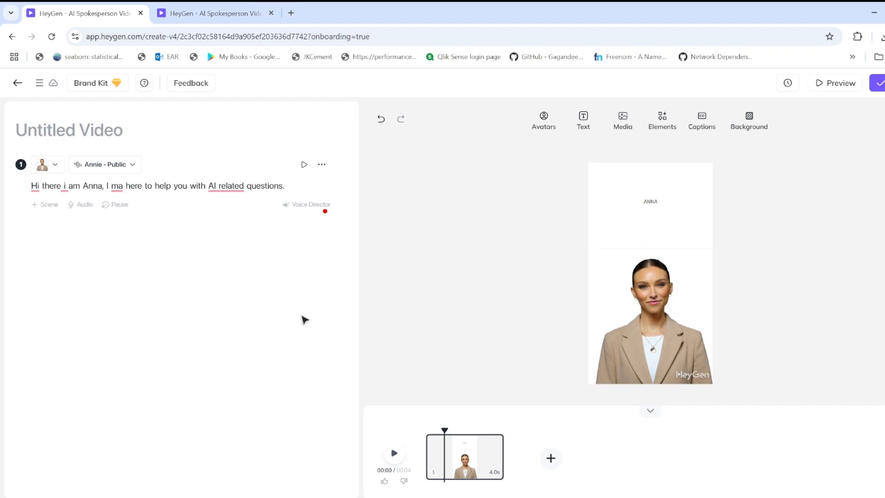
Glance at the demo tutorial, go back to the untitled draft and leave the editor for the home page
{"action": "left_click", "coordinate": [219, 13]}
{"action": "left_click", "coordinate": [101, 20]}
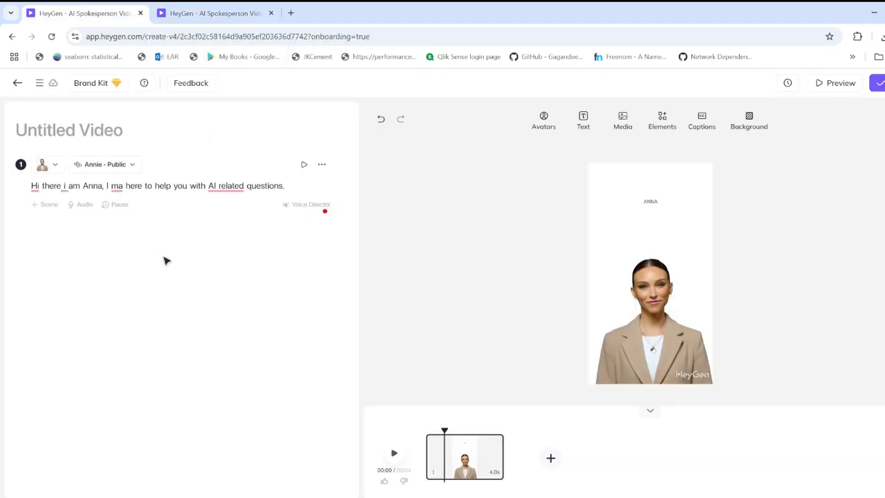
{"action": "left_click", "coordinate": [17, 83]}
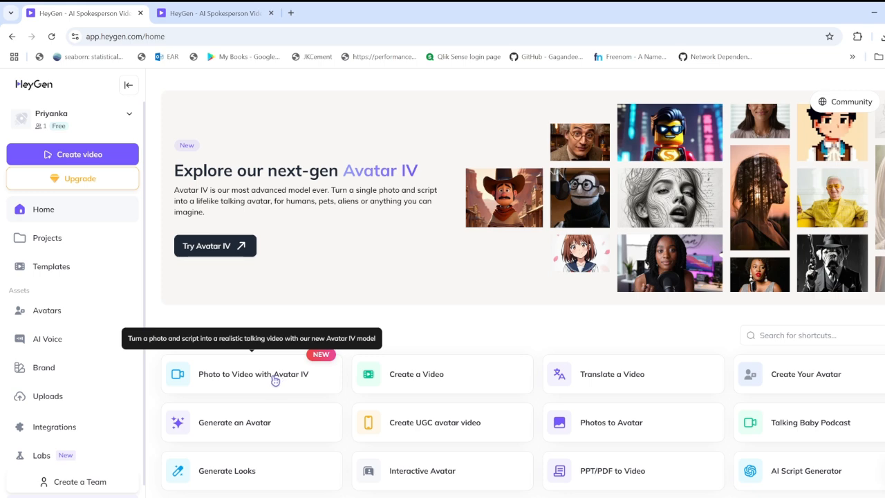
Look at the Creator, Team and Enterprise plans once more, close them and look over the home page
{"action": "left_click", "coordinate": [82, 178]}
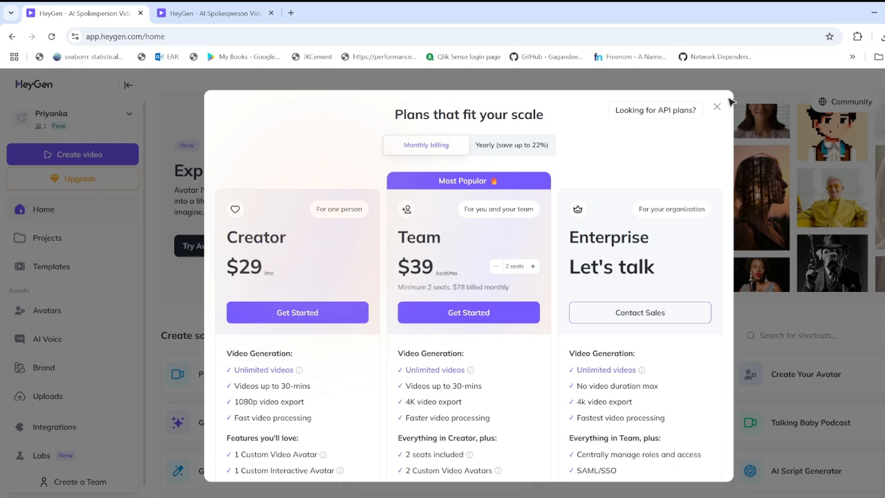
{"action": "left_click", "coordinate": [717, 110]}
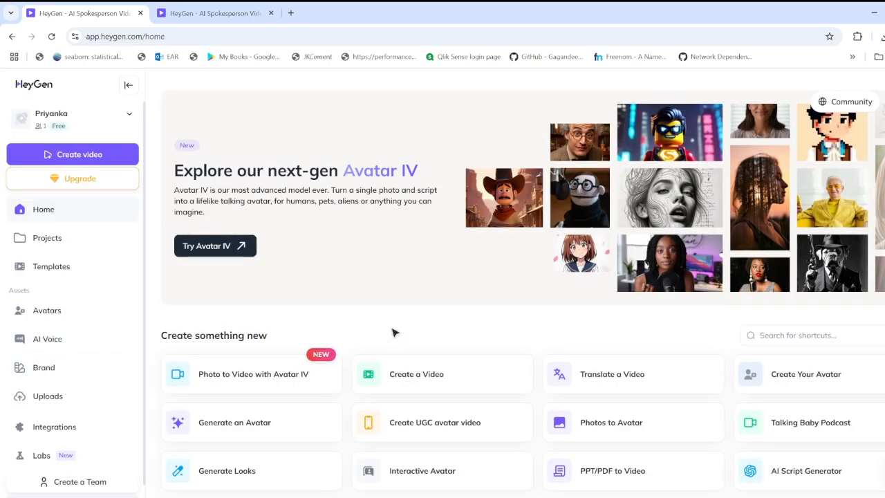
{"action": "scroll", "coordinate": [395, 334], "scroll_direction": "down", "scroll_amount": 1}
{"action": "scroll", "coordinate": [394, 334], "scroll_direction": "down", "scroll_amount": 1}
{"action": "scroll", "coordinate": [394, 332], "scroll_direction": "up", "scroll_amount": 1}
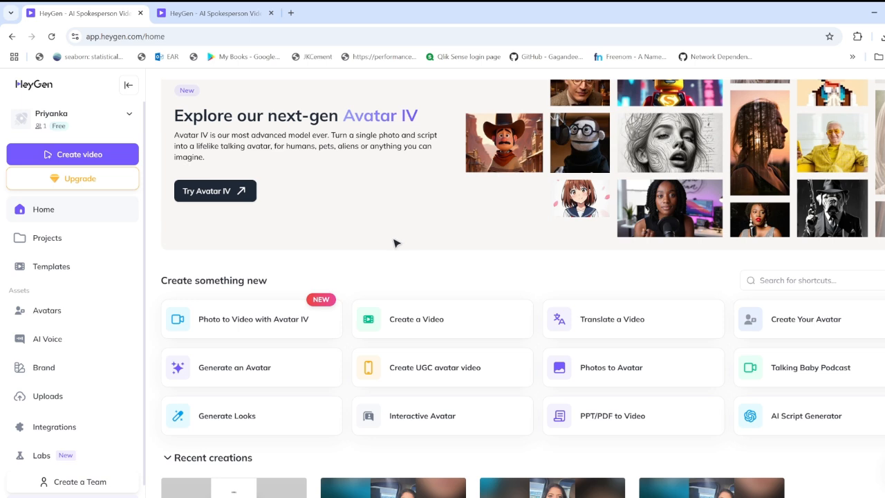
{"action": "scroll", "coordinate": [442, 301], "scroll_direction": "up", "scroll_amount": 1}
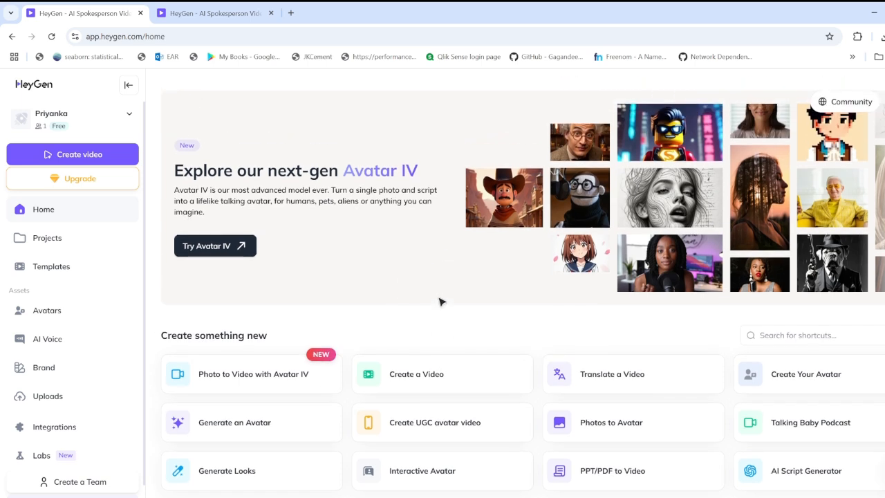